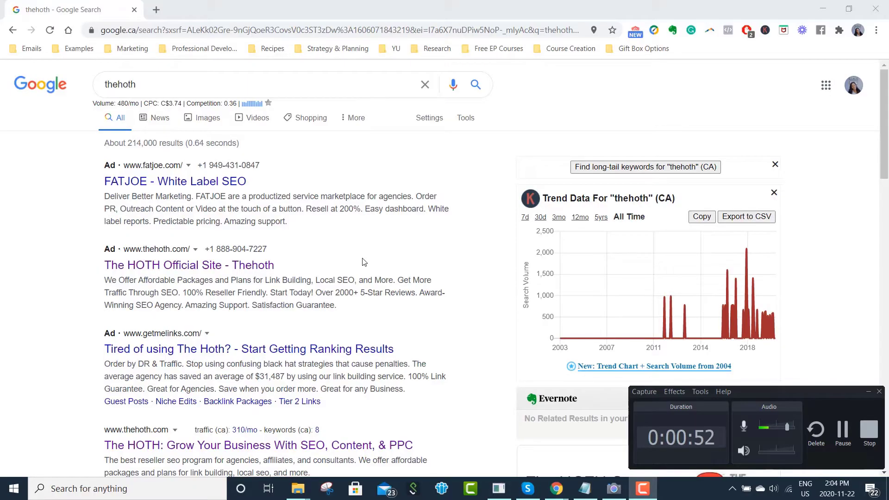
# Step: Scroll the Google results for 'thehoth' to find the official HOTH site and its knowledge panel
pyautogui.scroll(-3, 141, 302)
# Step: Open The HOTH's official site and go to the free Website Ranking Checker under footer Resources
pyautogui.click(152, 334)
pyautogui.moveTo(887, 110); pyautogui.dragTo(881, 335)
pyautogui.doubleClick(449, 143)
pyautogui.click(516, 170)
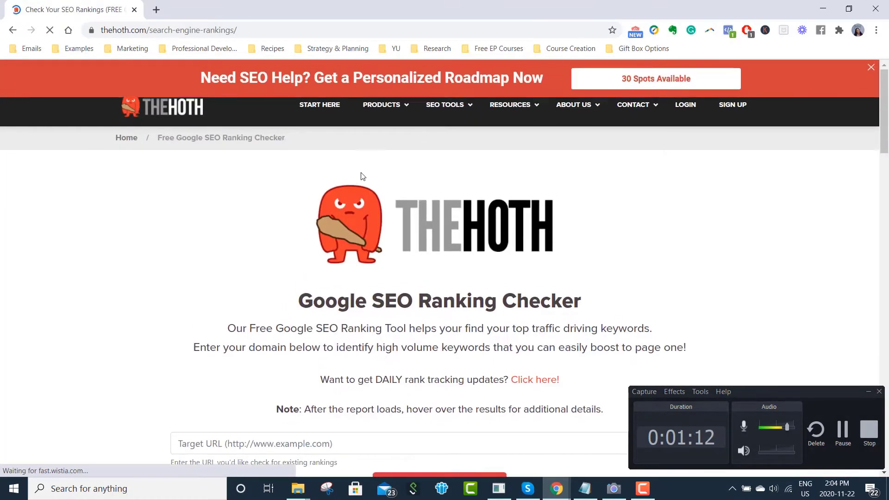
# Step: Dismiss the SEO help offer popup on the Website Ranking Checker page
pyautogui.scroll(-4, 494, 239)
pyautogui.scroll(4, 495, 239)
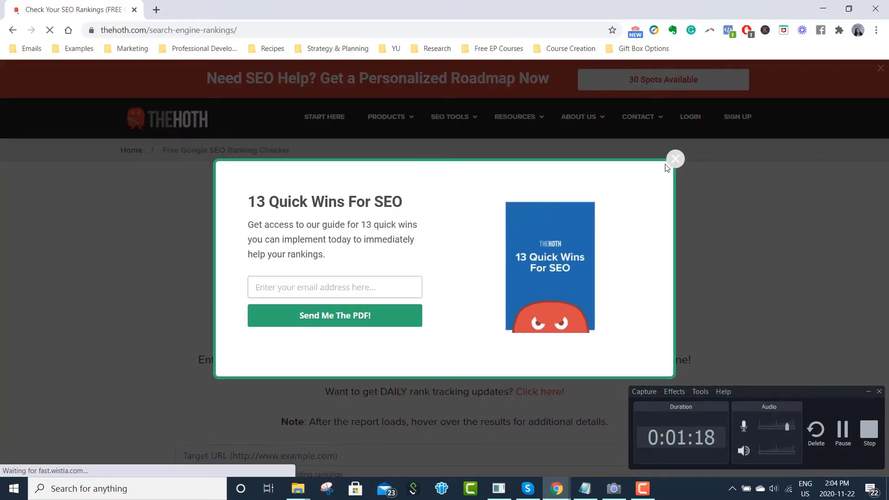
pyautogui.click(674, 159)
pyautogui.scroll(-4, 407, 248)
pyautogui.click(297, 282)
pyautogui.write('ww.')
pyautogui.press('BackSpace')
pyautogui.write('w.eventplanningtemplates.com')
pyautogui.click(426, 324)
# Step: Fill in a saved email address, pass the reCAPTCHA check, and submit with Continue
pyautogui.scroll(-1, 301, 250)
pyautogui.click(246, 252)
pyautogui.click(225, 319)
pyautogui.click(367, 324)
pyautogui.click(465, 383)
# Step: Refuse site notifications, then open row 1's rank details for 'styled shoot timeline template' (rank 4)
pyautogui.click(477, 132)
pyautogui.scroll(-1, 536, 249)
pyautogui.scroll(-10, 535, 249)
pyautogui.scroll(15, 536, 249)
pyautogui.scroll(-5, 534, 246)
pyautogui.scroll(-3, 535, 246)
pyautogui.moveTo(389, 187)
pyautogui.mouseDown()
pyautogui.moveTo(414, 187)
pyautogui.moveTo(390, 187)
pyautogui.mouseUp()
pyautogui.click(413, 208)
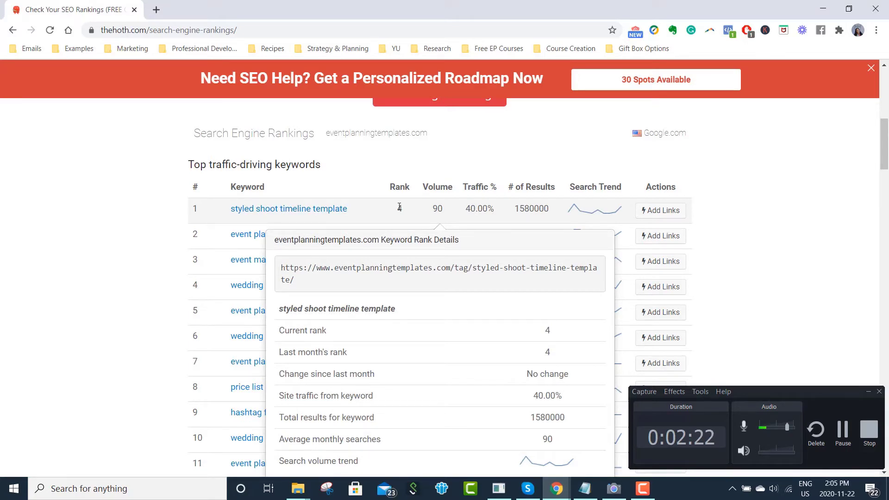
# Step: Review the rank details card for 'styled shoot timeline template', then close it
pyautogui.doubleClick(247, 186)
pyautogui.click(396, 178)
pyautogui.moveTo(401, 211)
pyautogui.moveTo(228, 200)
pyautogui.scroll(-1, 229, 200)
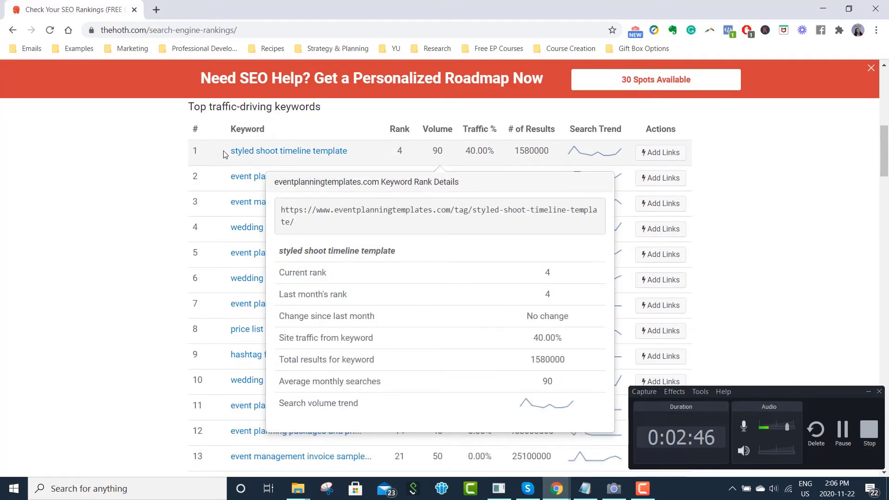
pyautogui.moveTo(224, 152); pyautogui.dragTo(343, 141)
pyautogui.click(348, 129)
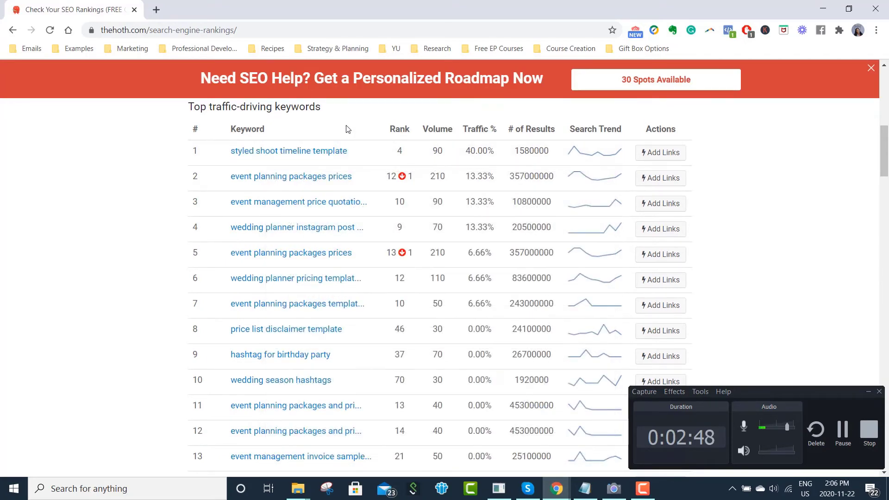
# Step: Show rank details for rows 2–4, including row 2's rank 12, ending on 'wedding planner instagram post ideas'
pyautogui.scroll(-1, 287, 143)
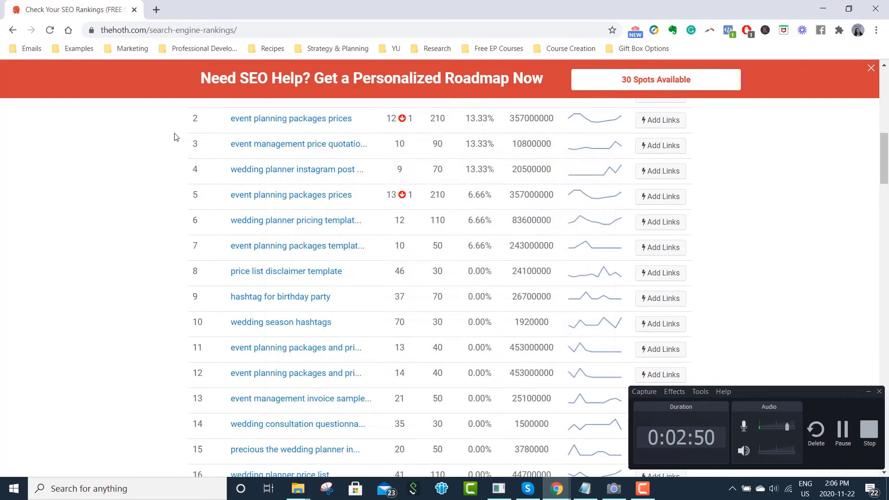
pyautogui.moveTo(219, 123)
pyautogui.moveTo(388, 120); pyautogui.dragTo(400, 119)
pyautogui.moveTo(226, 147)
pyautogui.moveTo(259, 173)
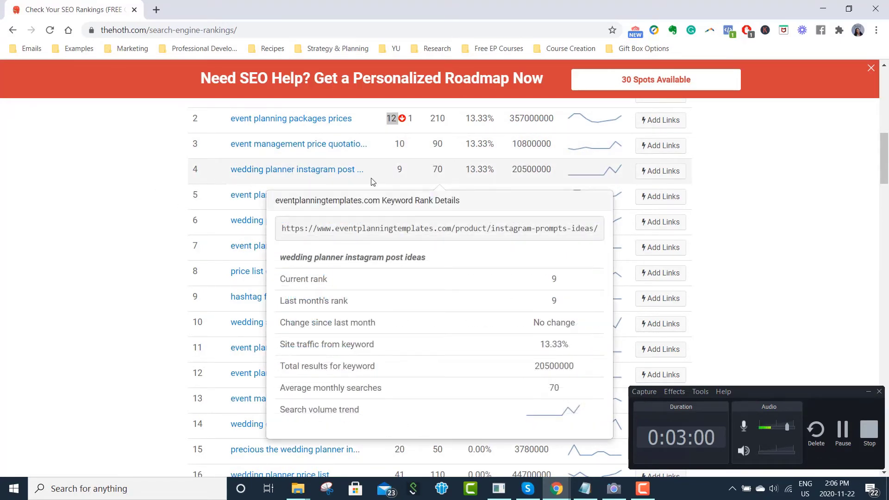